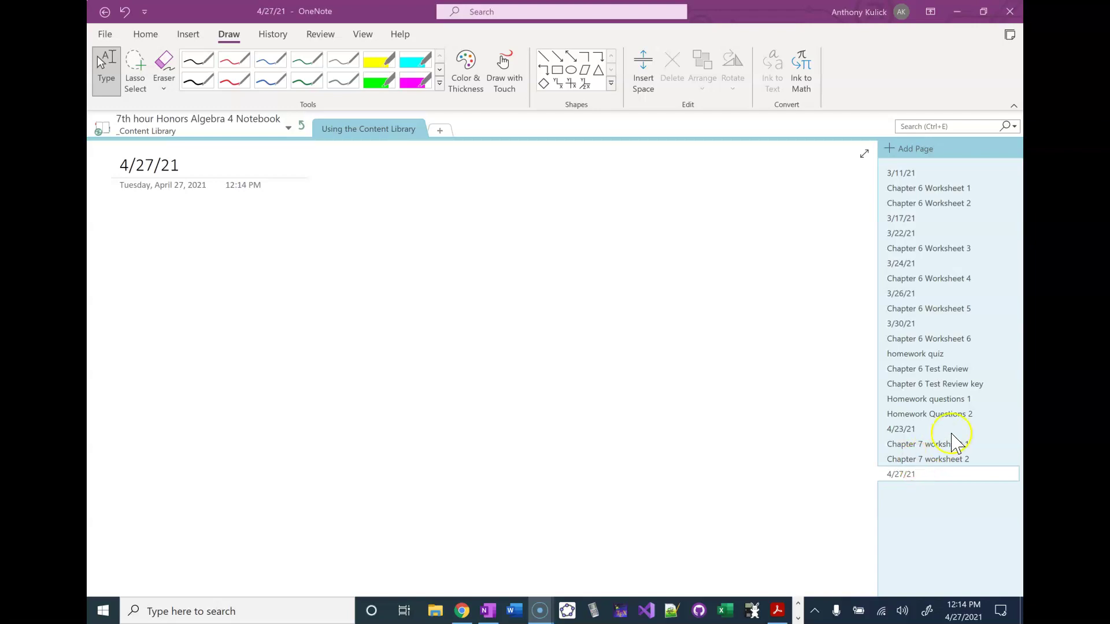
- Copy the Chapter 7 worksheet 1 printout and paste it onto the 4/27/21 page
{"action": "left_click", "coordinate": [948, 444]}
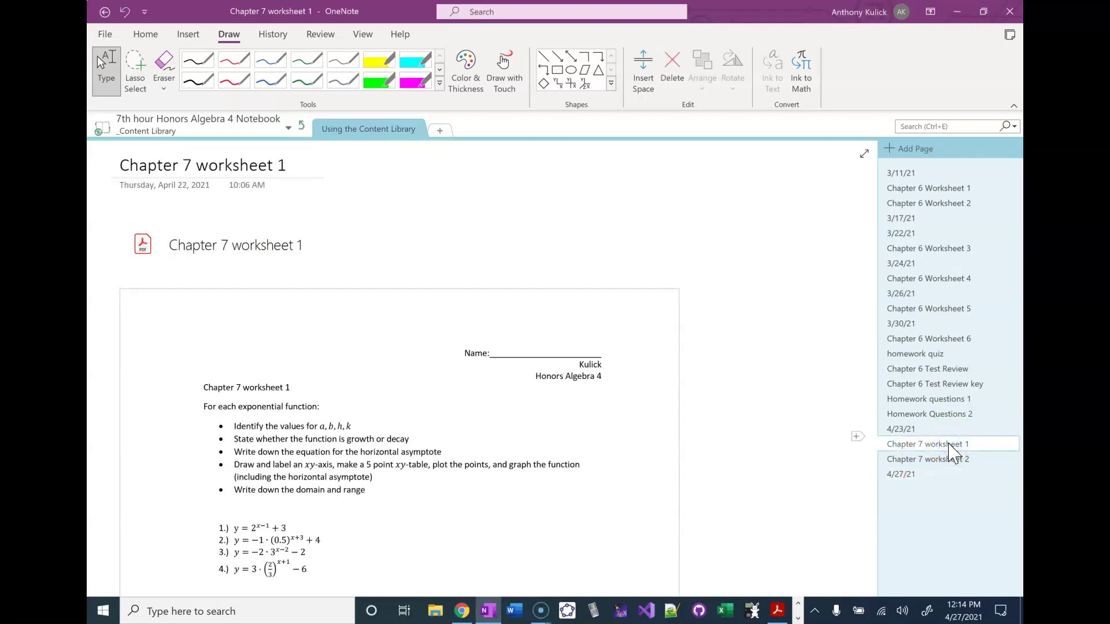
{"action": "left_click", "coordinate": [533, 398]}
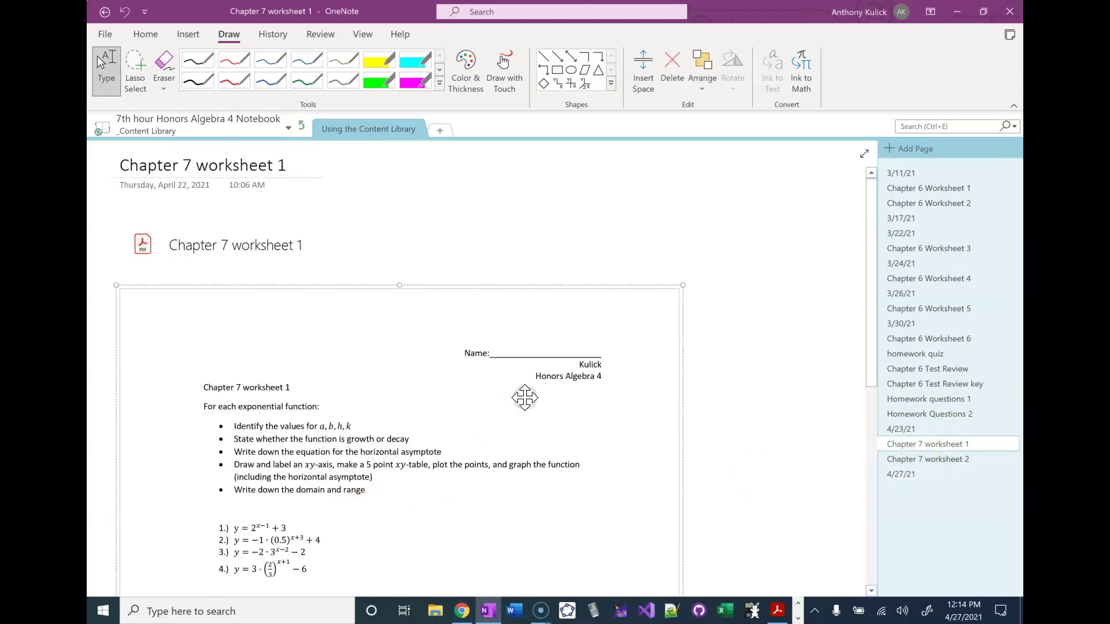
{"action": "left_click", "coordinate": [896, 474]}
{"action": "left_click", "coordinate": [137, 226]}
{"action": "key", "text": "ctrl+v"}
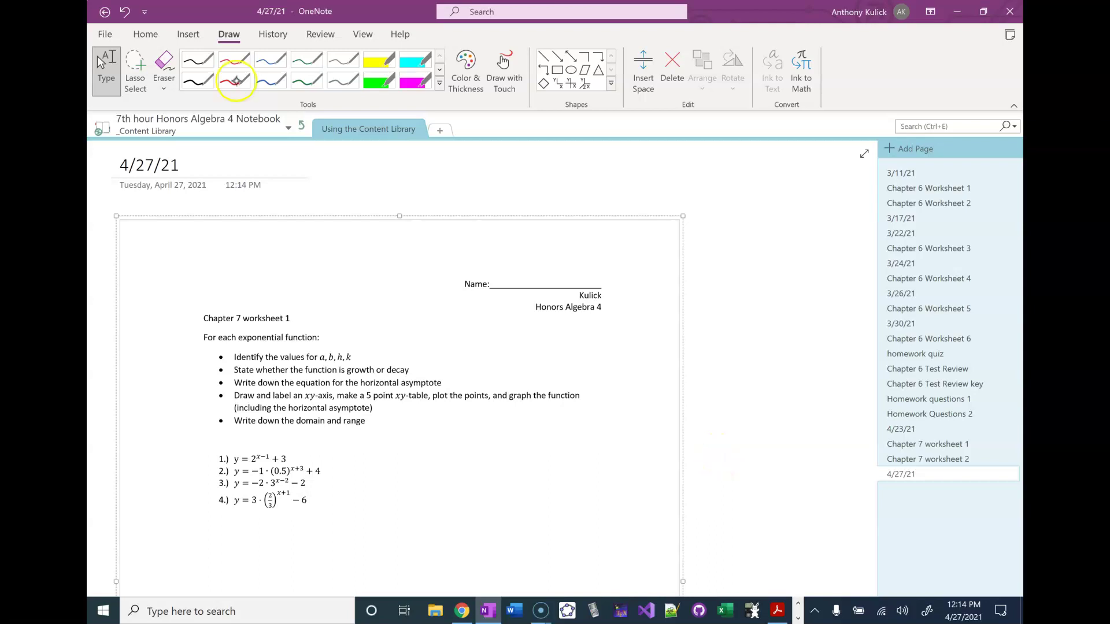
{"action": "scroll", "coordinate": [528, 182], "scroll_direction": "up", "scroll_amount": 3}
{"action": "scroll", "coordinate": [559, 361], "scroll_direction": "down", "scroll_amount": 2}
{"action": "scroll", "coordinate": [560, 362], "scroll_direction": "left", "scroll_amount": 2}
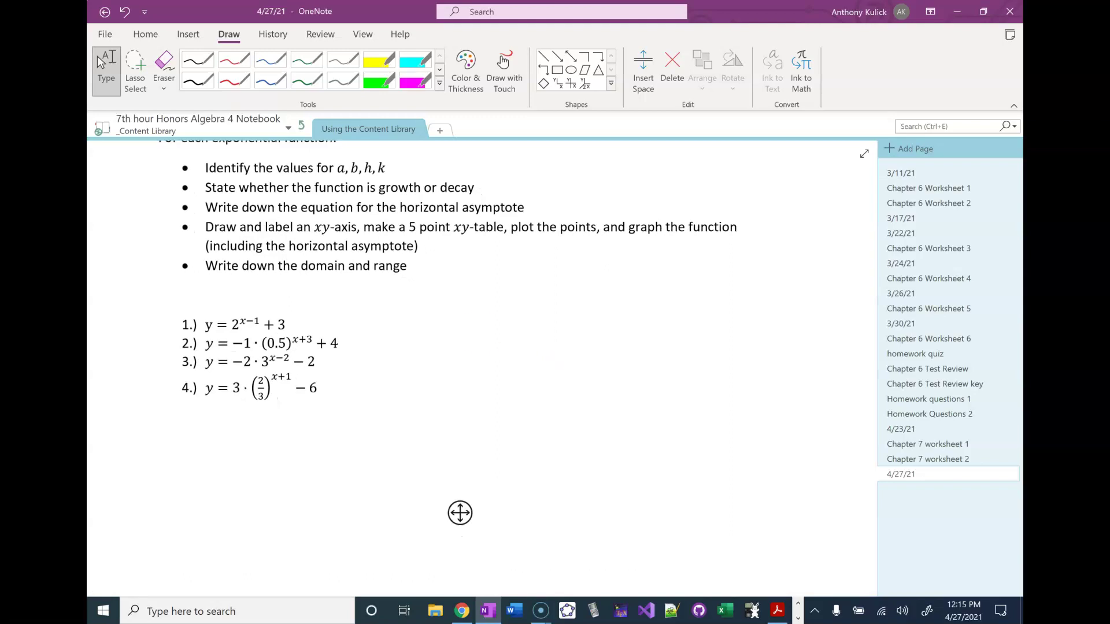
- Handwrite a = 1, b = 2, h = 1, k = 3 in red beside problem 1, erasing a stray mark
{"action": "left_click", "coordinate": [488, 326]}
{"action": "mouse_move", "coordinate": [471, 330]}
{"action": "left_mouse_down"}
{"action": "mouse_move", "coordinate": [471, 341]}
{"action": "mouse_move", "coordinate": [513, 342]}
{"action": "mouse_move", "coordinate": [649, 322]}
{"action": "mouse_move", "coordinate": [666, 331]}
{"action": "mouse_move", "coordinate": [830, 317]}
{"action": "mouse_move", "coordinate": [833, 328]}
{"action": "left_mouse_up"}
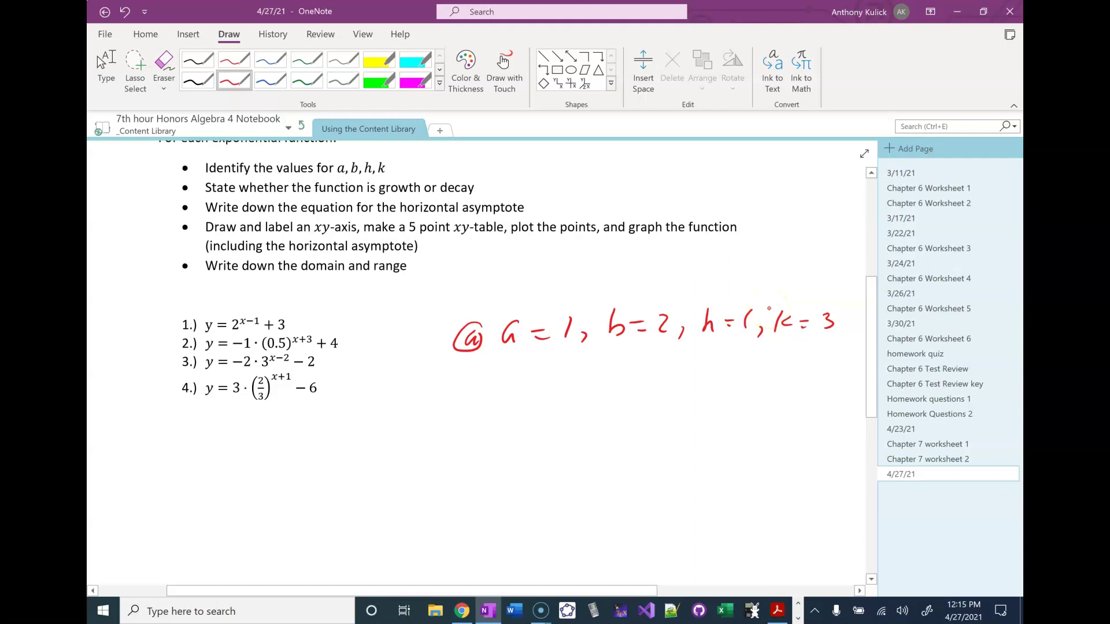
{"action": "mouse_move", "coordinate": [236, 281]}
{"action": "left_mouse_down"}
{"action": "mouse_move", "coordinate": [234, 306]}
{"action": "mouse_move", "coordinate": [242, 294]}
{"action": "mouse_move", "coordinate": [202, 316]}
{"action": "left_mouse_up"}
{"action": "left_click", "coordinate": [208, 303]}
{"action": "left_click_drag", "start_coordinate": [202, 301], "coordinate": [242, 291]}
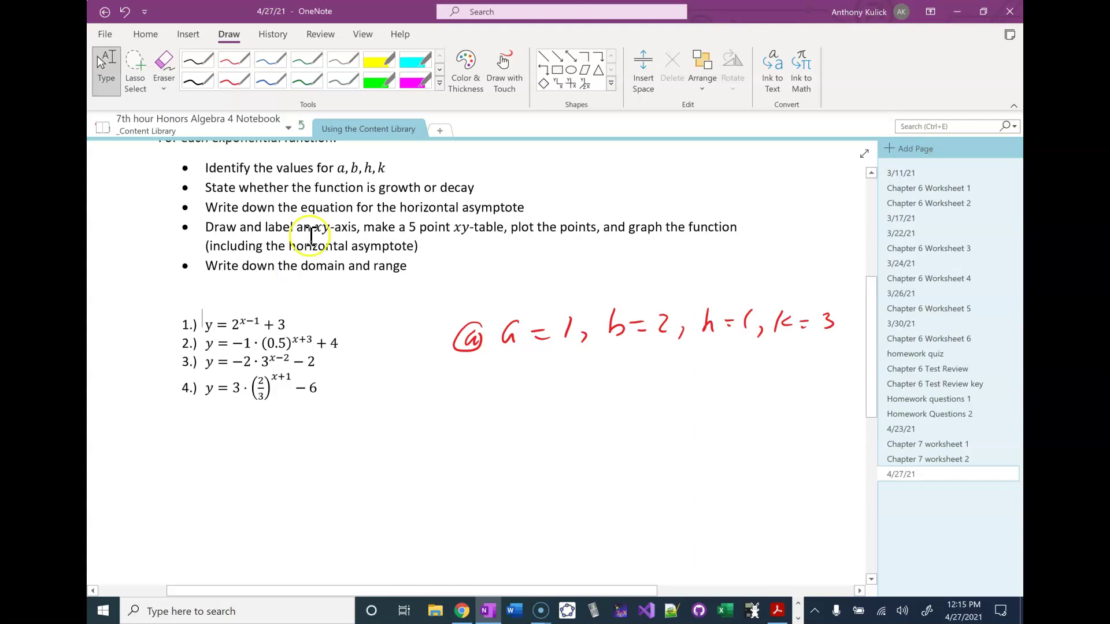
{"action": "left_click", "coordinate": [441, 337]}
{"action": "scroll", "coordinate": [533, 215], "scroll_direction": "down", "scroll_amount": 5}
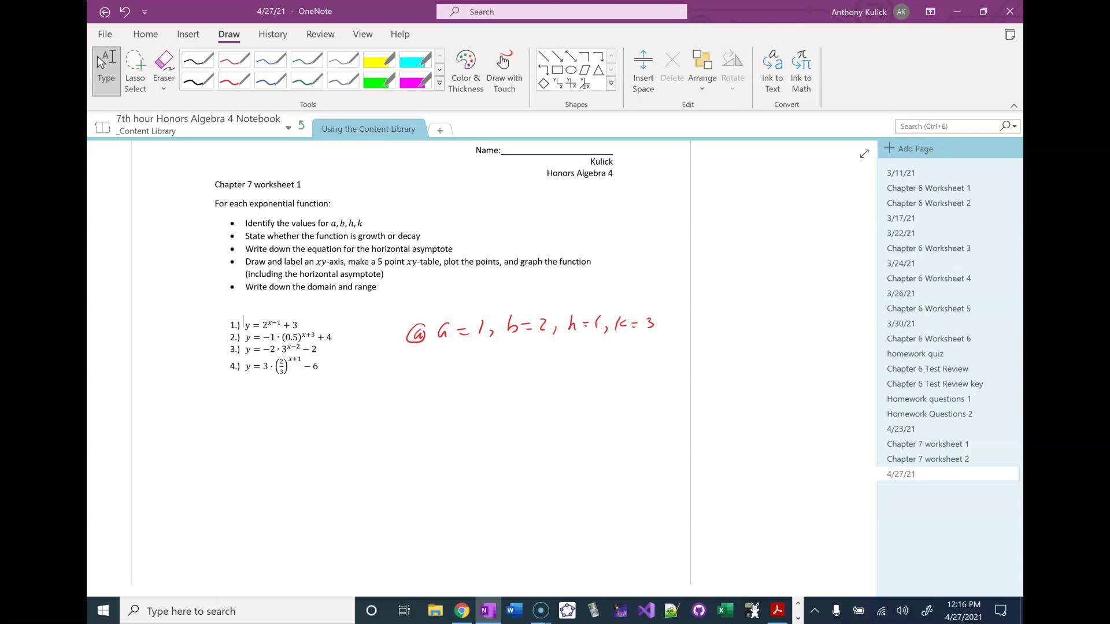
- Open the Chapter 7 worksheet 2 page and select its printout for copying
{"action": "right_click", "coordinate": [928, 459]}
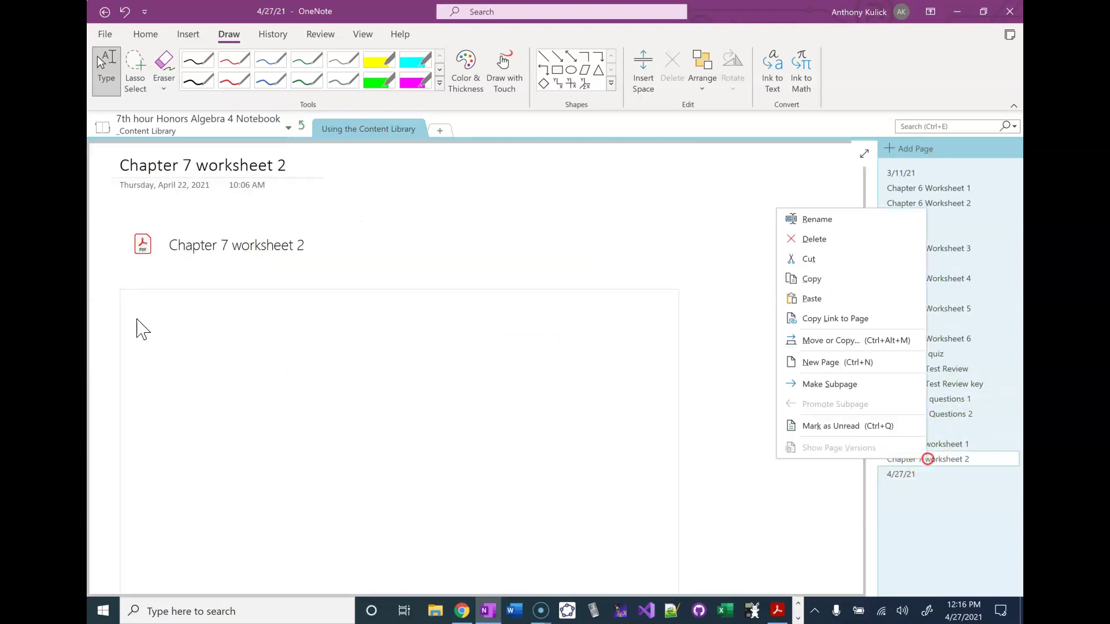
{"action": "left_click", "coordinate": [572, 431]}
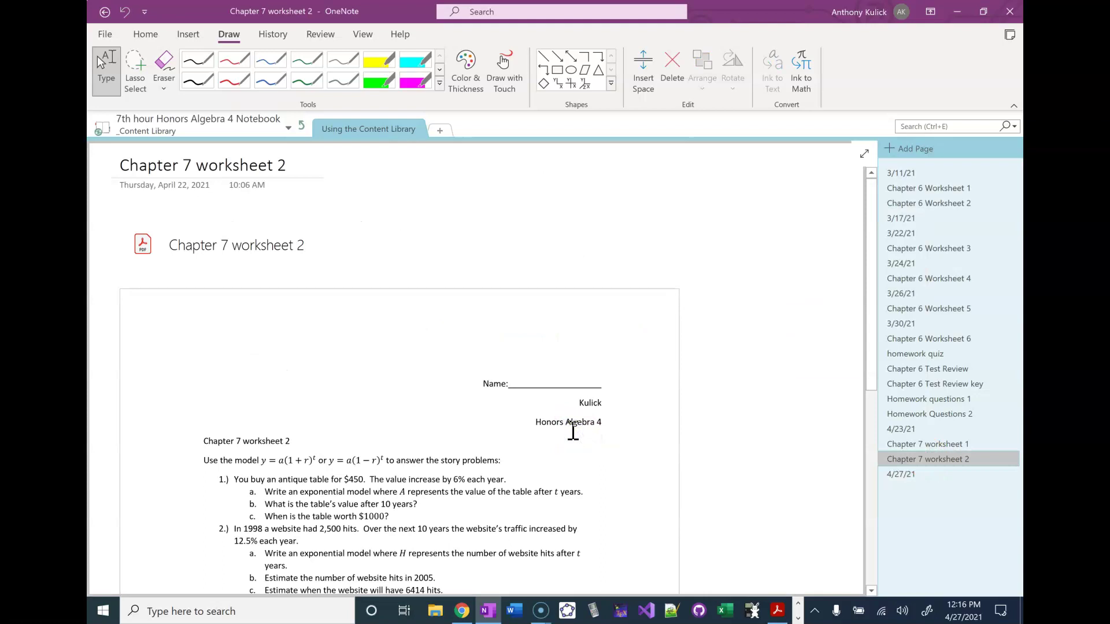
{"action": "left_click", "coordinate": [402, 360]}
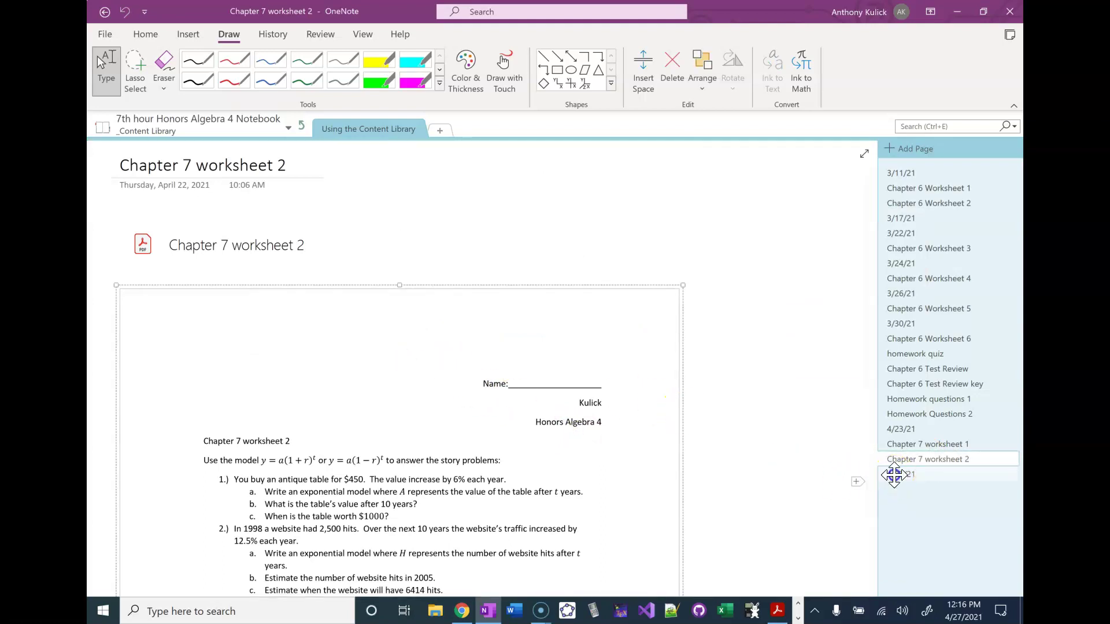
- Paste the worksheet 2 printout beside worksheet 1 on 4/27/21 and pick the red pen
{"action": "left_click", "coordinate": [895, 475]}
{"action": "left_click", "coordinate": [751, 231]}
{"action": "left_click", "coordinate": [753, 217]}
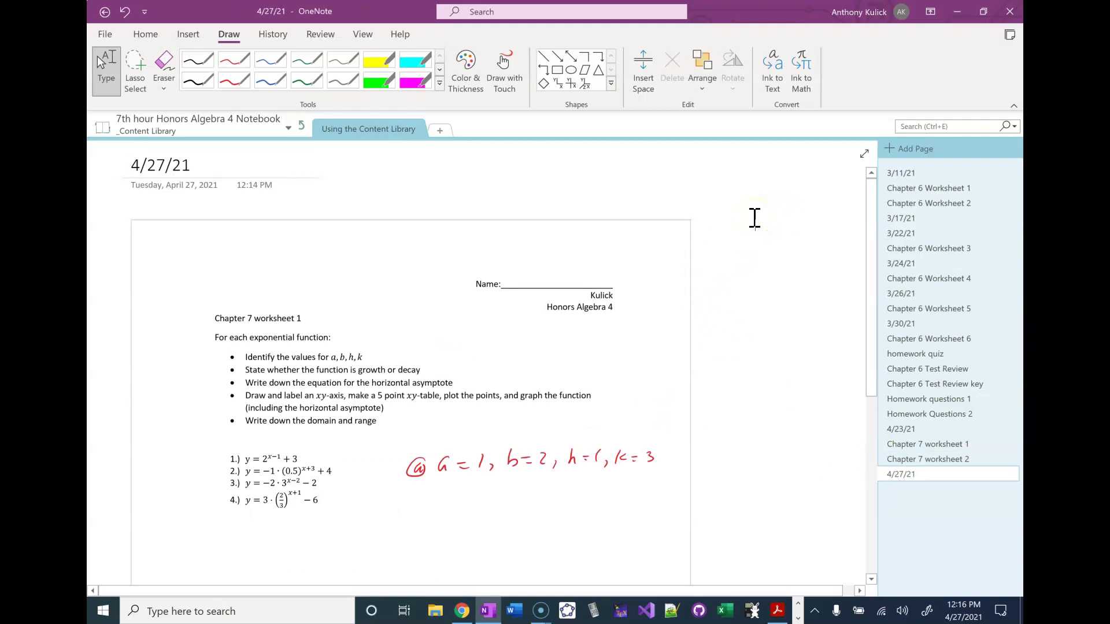
{"action": "key", "text": "ctrl+v"}
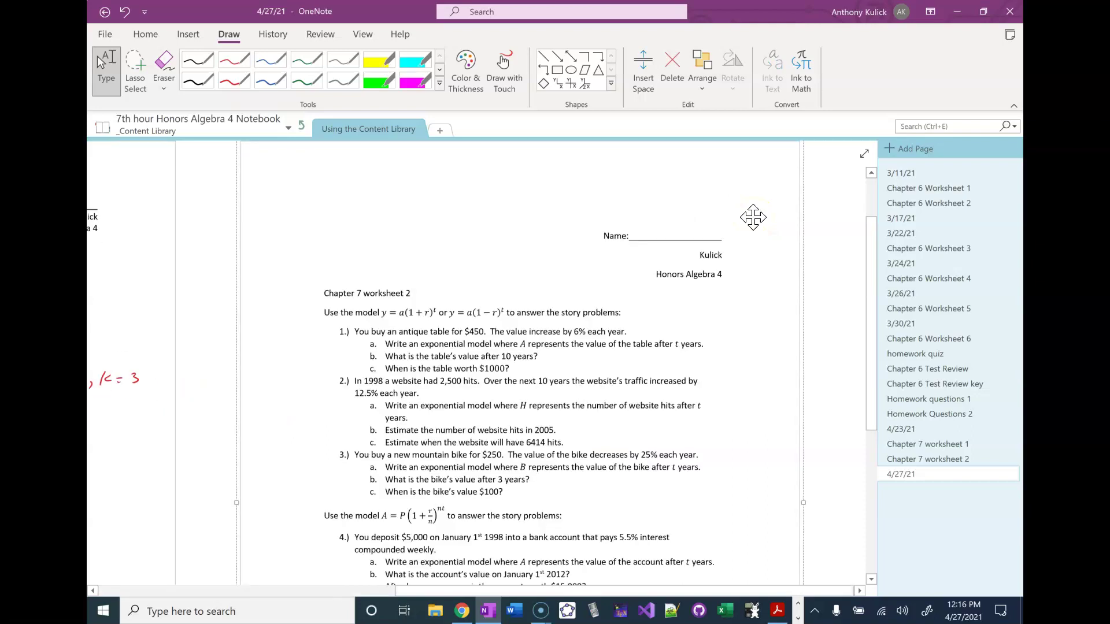
{"action": "scroll", "coordinate": [577, 416], "scroll_direction": "down", "scroll_amount": 5}
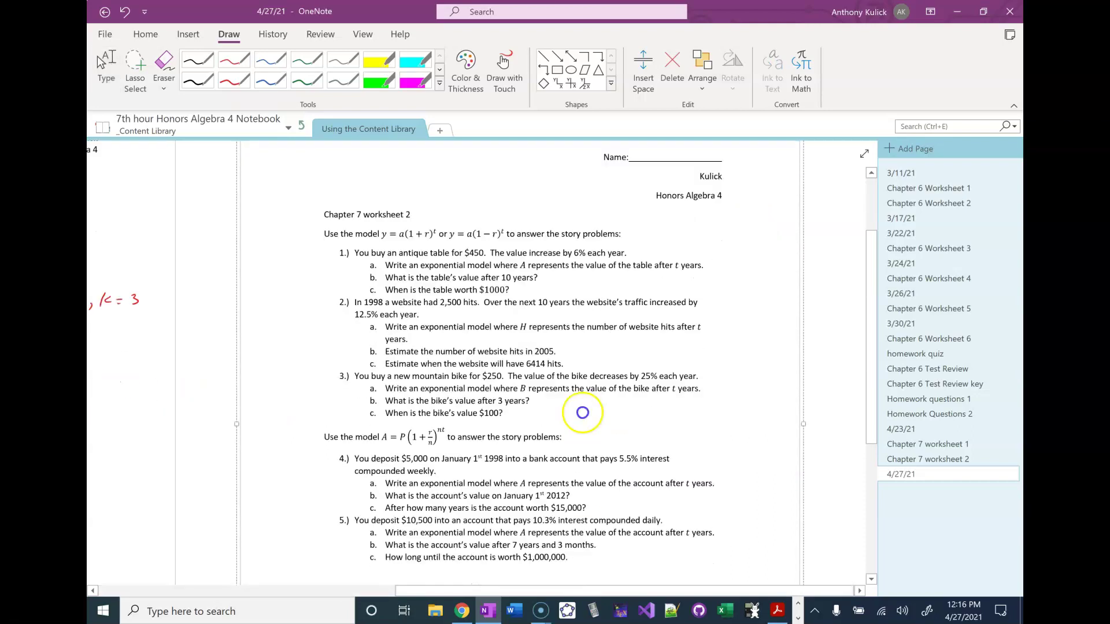
{"action": "scroll", "coordinate": [582, 411], "scroll_direction": "right", "scroll_amount": 2}
{"action": "scroll", "coordinate": [577, 245], "scroll_direction": "up", "scroll_amount": 3}
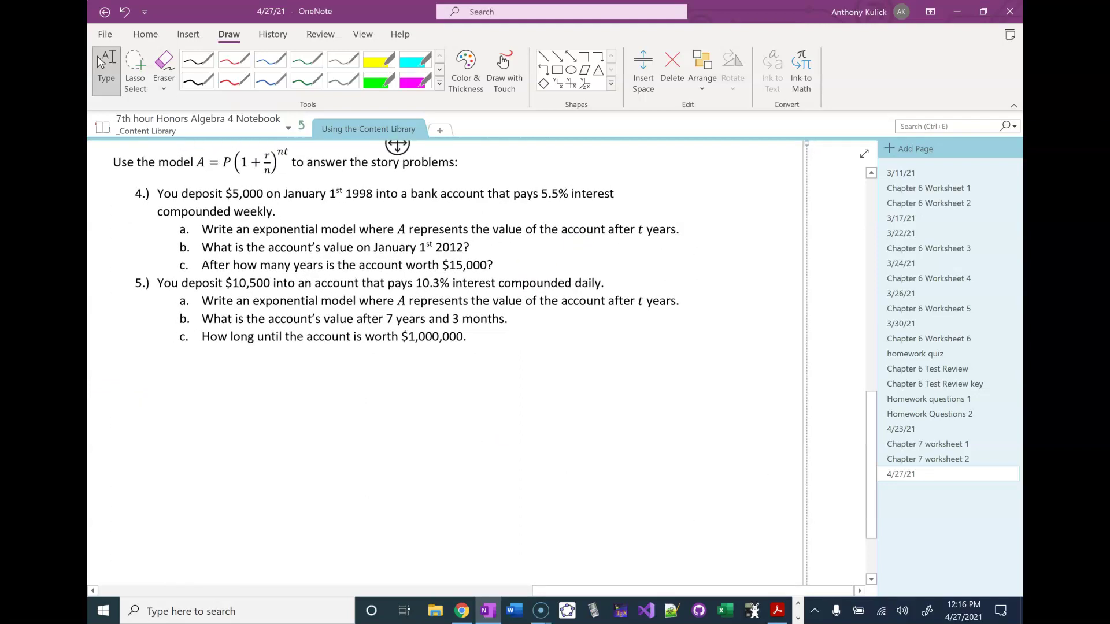
{"action": "left_click", "coordinate": [234, 80]}
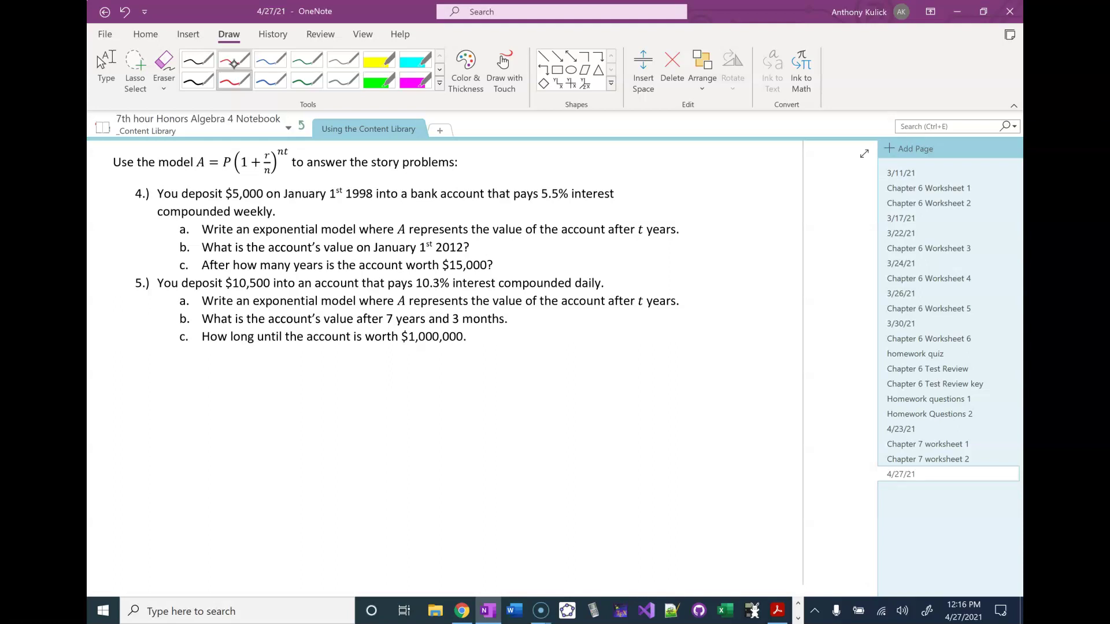
- Handwrite part (a) model A = 10,500(1 + .103/365)^365t in red under problem 5
{"action": "left_click", "coordinate": [214, 395]}
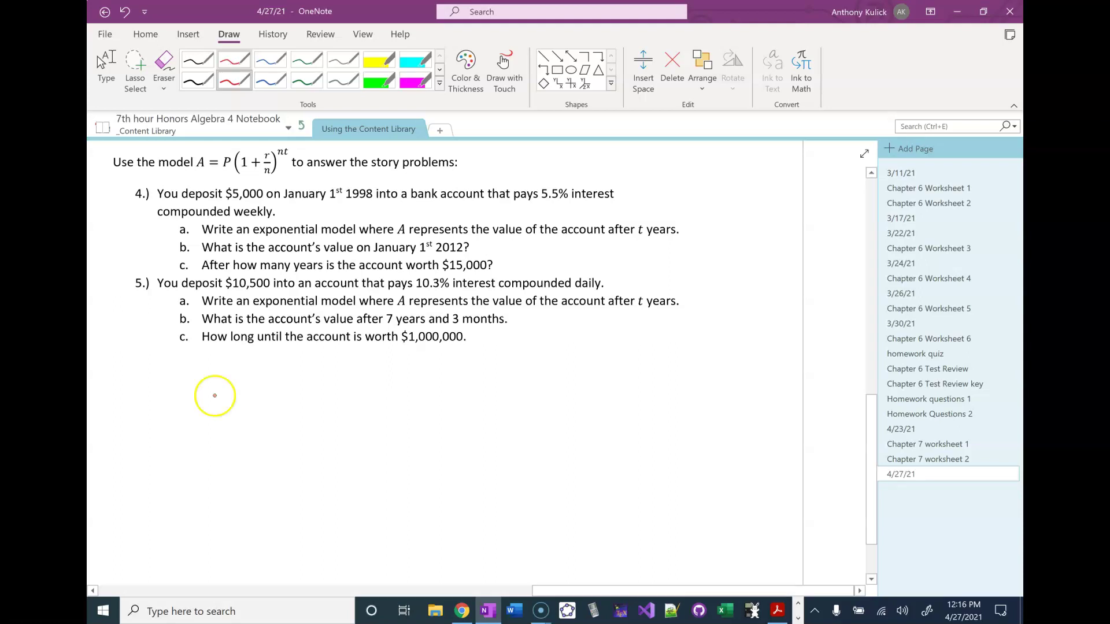
{"action": "mouse_move", "coordinate": [214, 395]}
{"action": "left_mouse_down"}
{"action": "mouse_move", "coordinate": [208, 425]}
{"action": "mouse_move", "coordinate": [222, 425]}
{"action": "mouse_move", "coordinate": [220, 411]}
{"action": "mouse_move", "coordinate": [264, 420]}
{"action": "mouse_move", "coordinate": [277, 401]}
{"action": "left_mouse_up"}
{"action": "left_click_drag", "start_coordinate": [295, 413], "coordinate": [338, 399]}
{"action": "mouse_move", "coordinate": [364, 381]}
{"action": "left_mouse_down"}
{"action": "mouse_move", "coordinate": [362, 419]}
{"action": "mouse_move", "coordinate": [394, 403]}
{"action": "left_mouse_up"}
{"action": "left_click_drag", "start_coordinate": [386, 395], "coordinate": [386, 411]}
{"action": "left_click_drag", "start_coordinate": [400, 397], "coordinate": [442, 382]}
{"action": "mouse_move", "coordinate": [454, 379]}
{"action": "left_mouse_down"}
{"action": "mouse_move", "coordinate": [467, 394]}
{"action": "mouse_move", "coordinate": [418, 422]}
{"action": "mouse_move", "coordinate": [475, 425]}
{"action": "left_mouse_up"}
{"action": "mouse_move", "coordinate": [481, 363]}
{"action": "left_mouse_down"}
{"action": "mouse_move", "coordinate": [483, 377]}
{"action": "mouse_move", "coordinate": [536, 367]}
{"action": "left_mouse_up"}
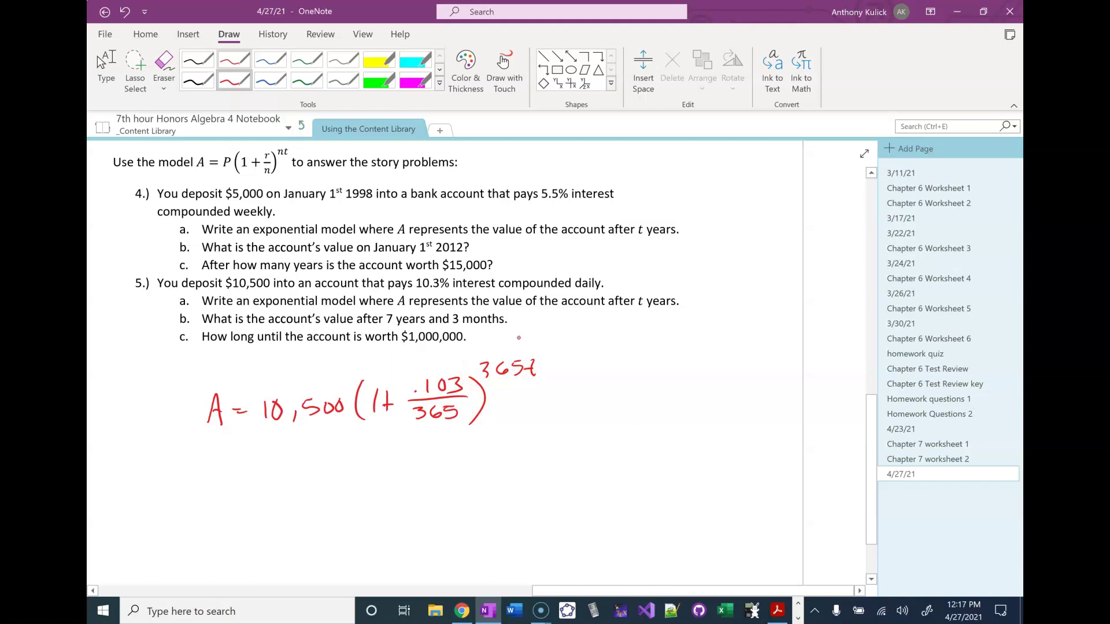
{"action": "mouse_move", "coordinate": [157, 401]}
{"action": "left_mouse_down"}
{"action": "mouse_move", "coordinate": [162, 413]}
{"action": "mouse_move", "coordinate": [168, 402]}
{"action": "left_mouse_up"}
- Write part (b) conversion 7 yrs 3 m → 7.25 yrs below the model, then return to typing
{"action": "mouse_move", "coordinate": [165, 450]}
{"action": "left_mouse_down"}
{"action": "mouse_move", "coordinate": [219, 448]}
{"action": "mouse_move", "coordinate": [206, 464]}
{"action": "mouse_move", "coordinate": [258, 467]}
{"action": "mouse_move", "coordinate": [295, 452]}
{"action": "mouse_move", "coordinate": [292, 467]}
{"action": "mouse_move", "coordinate": [374, 456]}
{"action": "mouse_move", "coordinate": [411, 471]}
{"action": "left_mouse_up"}
{"action": "mouse_move", "coordinate": [407, 463]}
{"action": "left_mouse_down"}
{"action": "mouse_move", "coordinate": [471, 451]}
{"action": "mouse_move", "coordinate": [510, 458]}
{"action": "mouse_move", "coordinate": [502, 472]}
{"action": "mouse_move", "coordinate": [518, 454]}
{"action": "left_mouse_up"}
{"action": "left_click", "coordinate": [429, 467]}
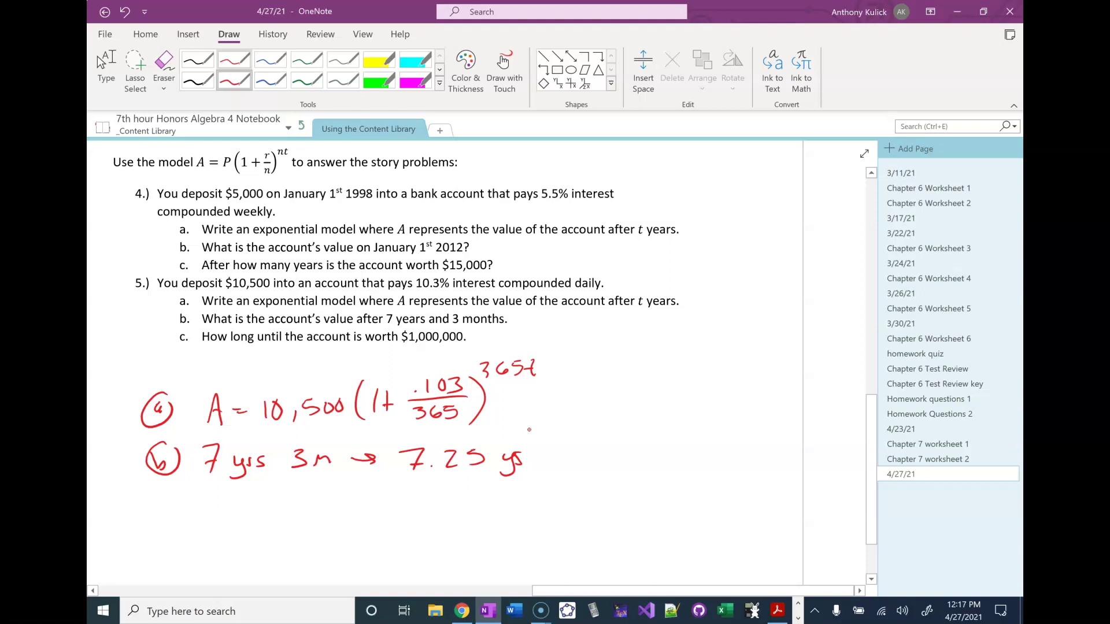
{"action": "key", "text": "Escape"}
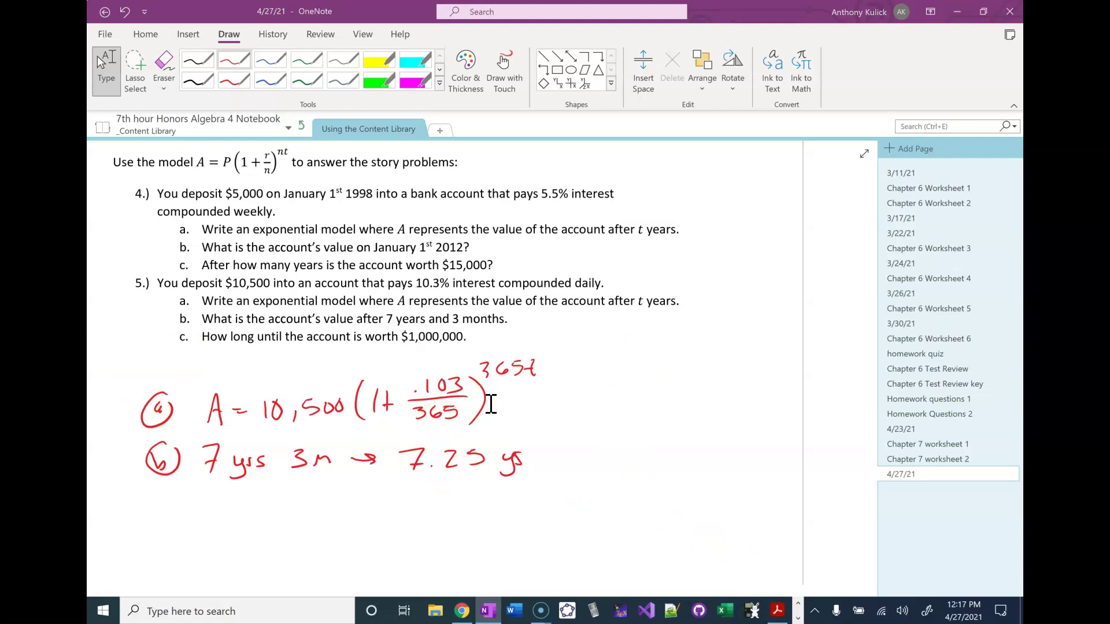
- In Wabbitemu, begin the expression with 10500*(1
{"action": "left_click", "coordinate": [751, 609]}
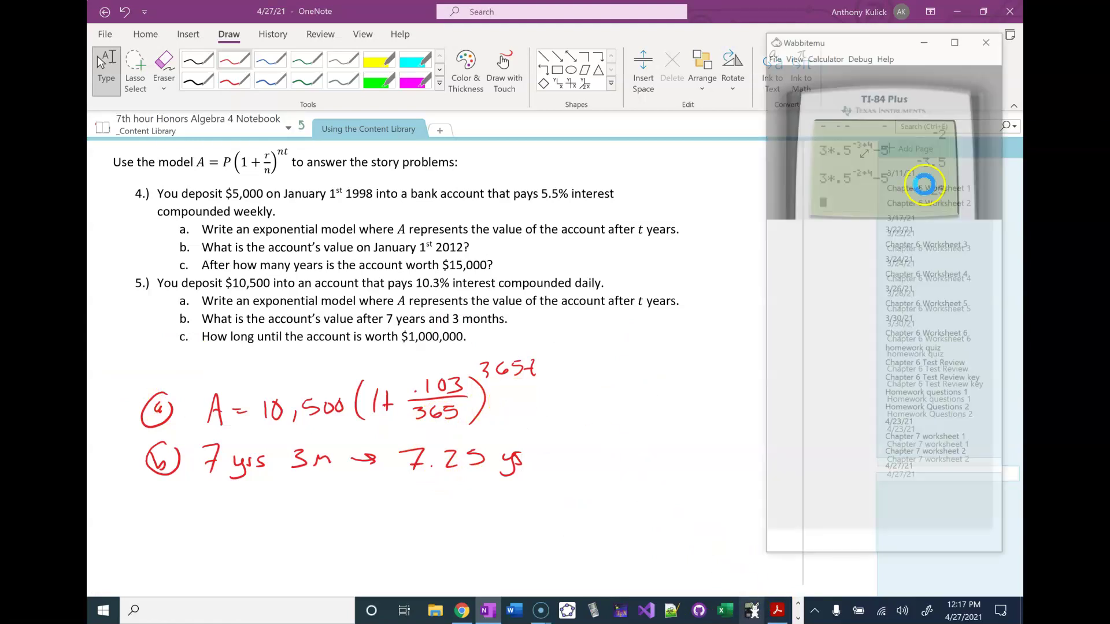
{"action": "left_click", "coordinate": [866, 459]}
{"action": "left_click", "coordinate": [855, 490]}
{"action": "left_click", "coordinate": [890, 430]}
{"action": "left_click", "coordinate": [858, 490]}
{"action": "left_click", "coordinate": [858, 490]}
{"action": "left_click", "coordinate": [947, 392]}
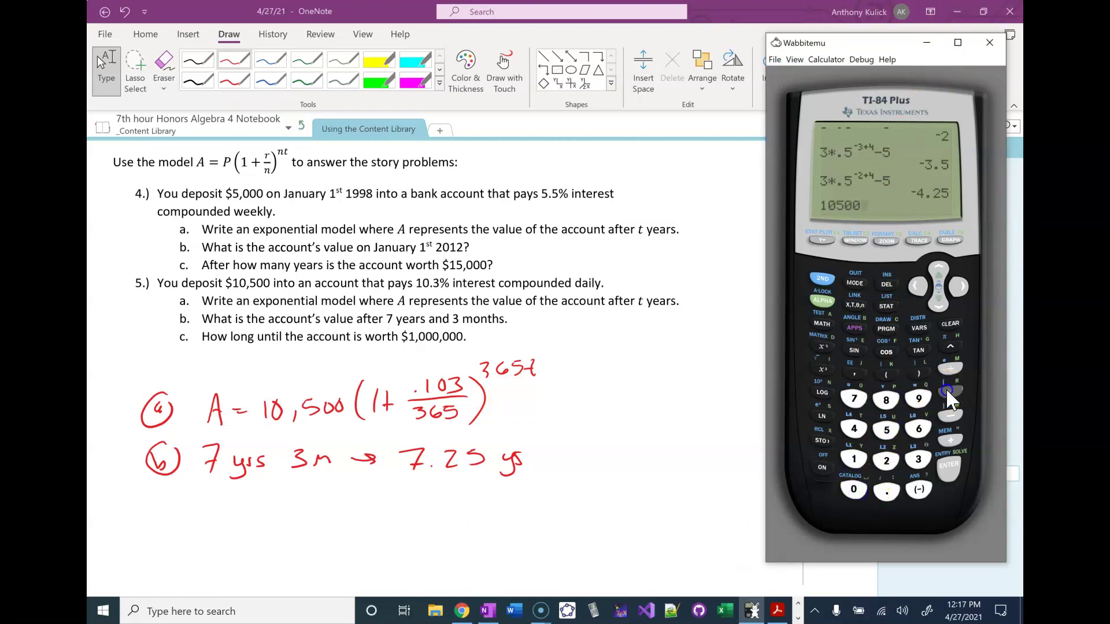
{"action": "left_click", "coordinate": [886, 374]}
{"action": "left_click", "coordinate": [861, 459]}
- Continue the growth factor with +.103/365 and close the parenthesis
{"action": "left_click", "coordinate": [949, 440]}
{"action": "left_click", "coordinate": [886, 492]}
{"action": "left_click", "coordinate": [853, 459]}
{"action": "left_click", "coordinate": [854, 489]}
{"action": "left_click", "coordinate": [918, 459]}
{"action": "left_click", "coordinate": [949, 368]}
{"action": "left_click", "coordinate": [917, 459]}
{"action": "left_click", "coordinate": [919, 428]}
{"action": "left_click", "coordinate": [886, 431]}
{"action": "left_click", "coordinate": [918, 374]}
- Add the exponent ^(365*7.25) and evaluate to get 22154.04091
{"action": "left_click", "coordinate": [949, 345]}
{"action": "left_click", "coordinate": [917, 458]}
{"action": "left_click", "coordinate": [918, 428]}
{"action": "left_click", "coordinate": [890, 439]}
{"action": "left_click", "coordinate": [949, 392]}
{"action": "left_click", "coordinate": [853, 400]}
{"action": "left_click", "coordinate": [886, 491]}
{"action": "left_click", "coordinate": [886, 461]}
{"action": "left_click", "coordinate": [886, 430]}
{"action": "left_click", "coordinate": [948, 465]}
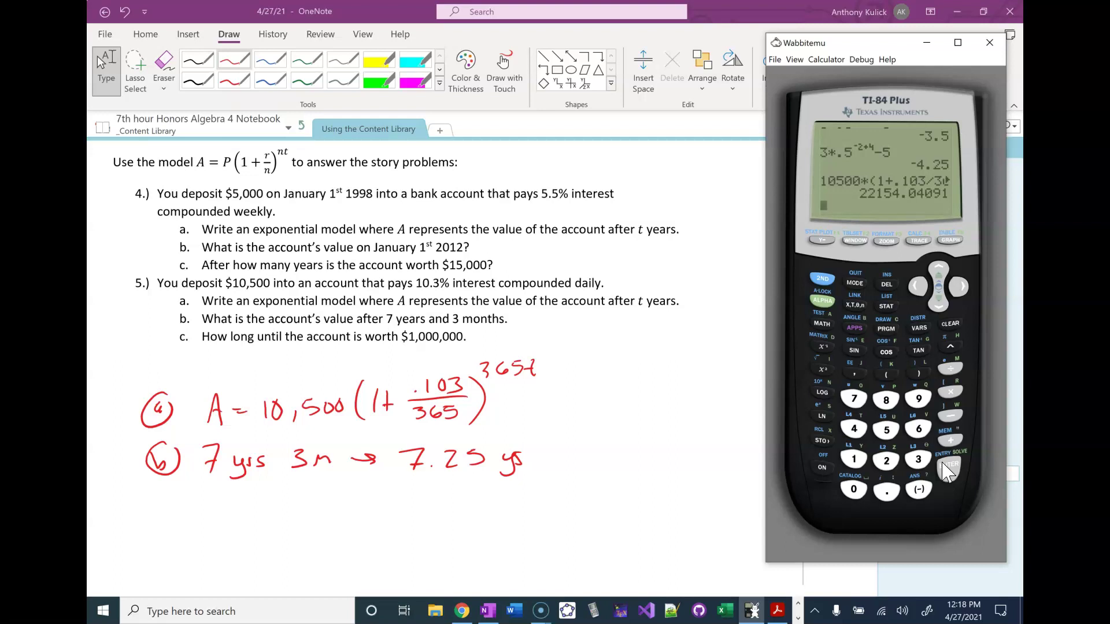
- Handwrite $22,154.04 in red under the 7.25 yrs line, with OneNote restored down
{"action": "left_click", "coordinate": [304, 493]}
{"action": "left_click_drag", "start_coordinate": [308, 496], "coordinate": [342, 525]}
{"action": "left_click", "coordinate": [983, 11]}
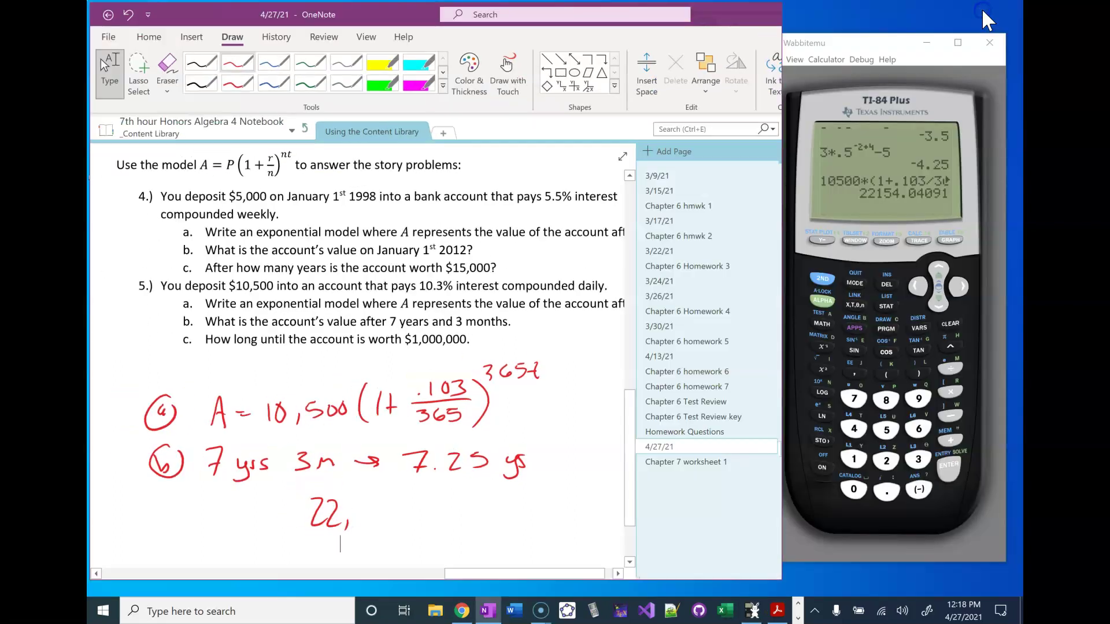
{"action": "mouse_move", "coordinate": [365, 499]}
{"action": "left_mouse_down"}
{"action": "mouse_move", "coordinate": [363, 523]}
{"action": "mouse_move", "coordinate": [391, 509]}
{"action": "mouse_move", "coordinate": [384, 527]}
{"action": "mouse_move", "coordinate": [423, 514]}
{"action": "left_mouse_up"}
{"action": "mouse_move", "coordinate": [417, 498]}
{"action": "left_mouse_down"}
{"action": "mouse_move", "coordinate": [411, 522]}
{"action": "mouse_move", "coordinate": [436, 503]}
{"action": "mouse_move", "coordinate": [461, 513]}
{"action": "left_mouse_up"}
{"action": "left_click", "coordinate": [431, 523]}
{"action": "left_click_drag", "start_coordinate": [454, 500], "coordinate": [455, 523]}
{"action": "left_click_drag", "start_coordinate": [285, 491], "coordinate": [280, 516]}
{"action": "left_click_drag", "start_coordinate": [285, 483], "coordinate": [283, 523]}
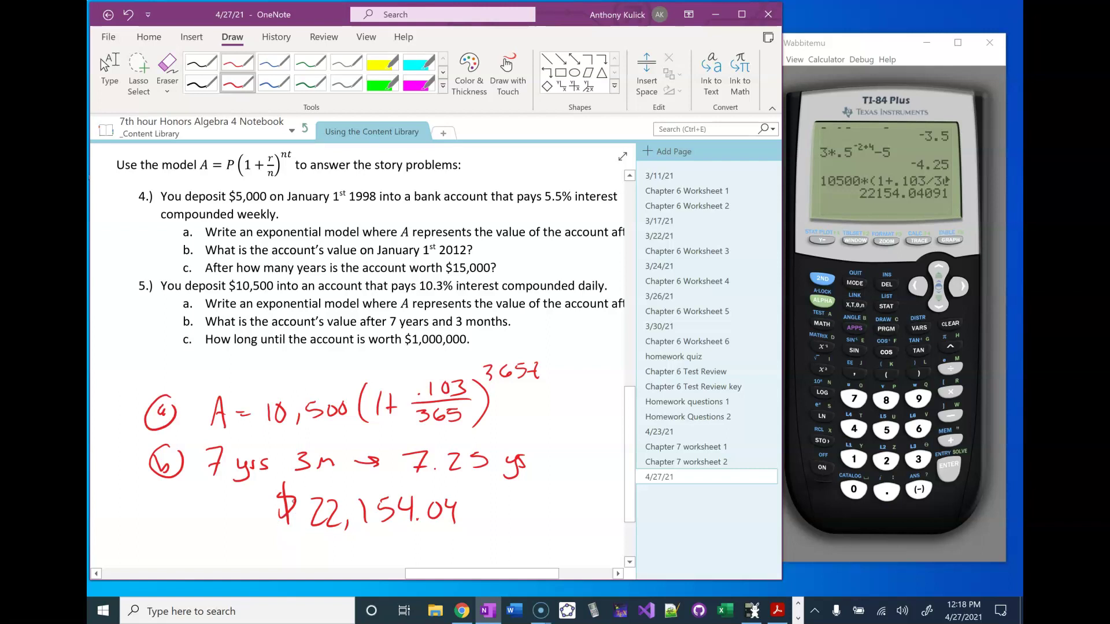
{"action": "left_click", "coordinate": [110, 73]}
{"action": "scroll", "coordinate": [449, 456], "scroll_direction": "down", "scroll_amount": 3}
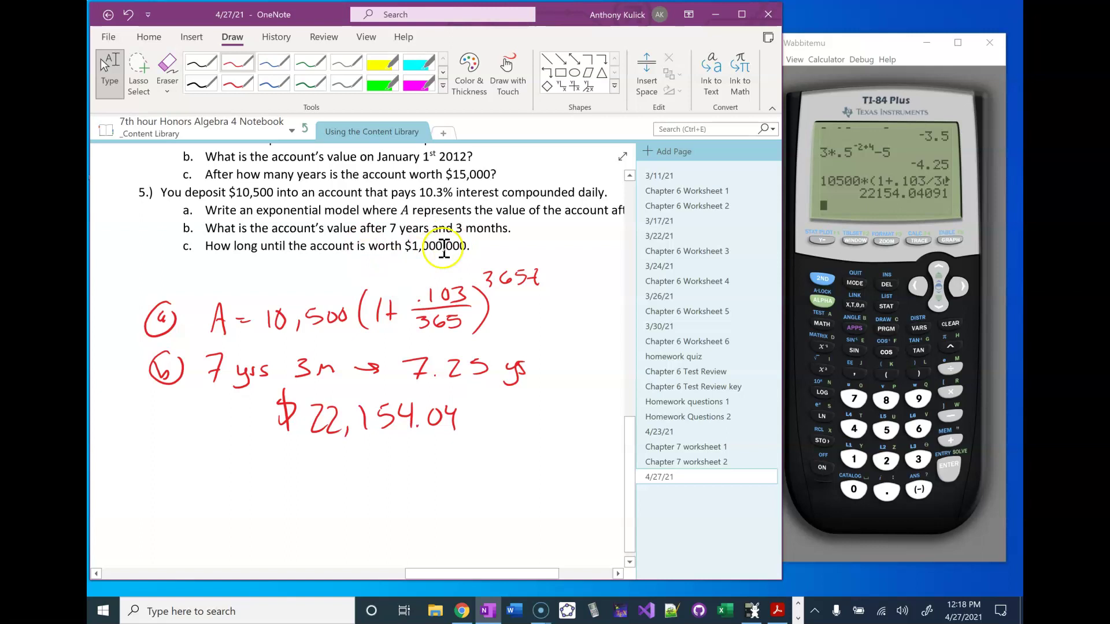
- Clear Y1 in the function editor and start entering 10500*(1
{"action": "left_click", "coordinate": [821, 240]}
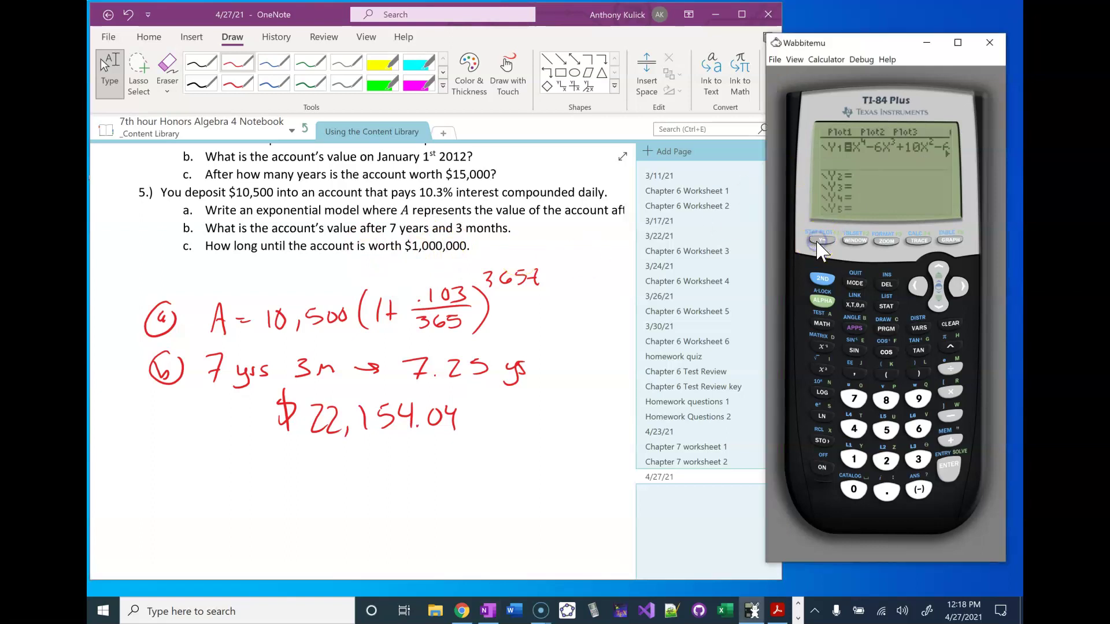
{"action": "left_click", "coordinate": [946, 324]}
{"action": "left_click", "coordinate": [855, 460]}
{"action": "left_click", "coordinate": [853, 490]}
{"action": "left_click", "coordinate": [885, 430]}
{"action": "left_click", "coordinate": [852, 491]}
{"action": "left_click", "coordinate": [852, 492]}
{"action": "left_click", "coordinate": [949, 391]}
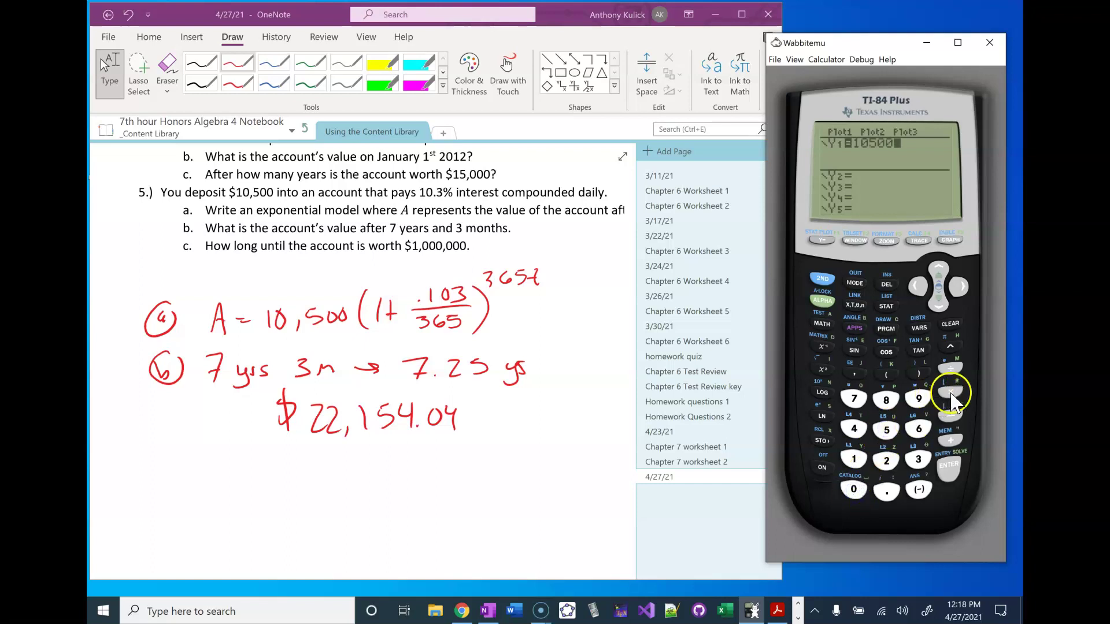
{"action": "left_click", "coordinate": [886, 375]}
{"action": "left_click", "coordinate": [854, 459]}
- Continue Y1 with the growth factor +.103/365 and close the parenthesis
{"action": "left_click", "coordinate": [949, 440]}
{"action": "left_click", "coordinate": [886, 490]}
{"action": "left_click", "coordinate": [853, 459]}
{"action": "left_click", "coordinate": [853, 489]}
{"action": "left_click", "coordinate": [918, 459]}
{"action": "left_click", "coordinate": [949, 368]}
{"action": "left_click", "coordinate": [918, 459]}
{"action": "left_click", "coordinate": [918, 429]}
{"action": "left_click", "coordinate": [886, 430]}
{"action": "left_click", "coordinate": [918, 374]}
- Finish Y1 with the exponent ^(365X)
{"action": "left_click", "coordinate": [949, 345]}
{"action": "left_click", "coordinate": [919, 460]}
{"action": "left_click", "coordinate": [918, 429]}
{"action": "left_click", "coordinate": [886, 430]}
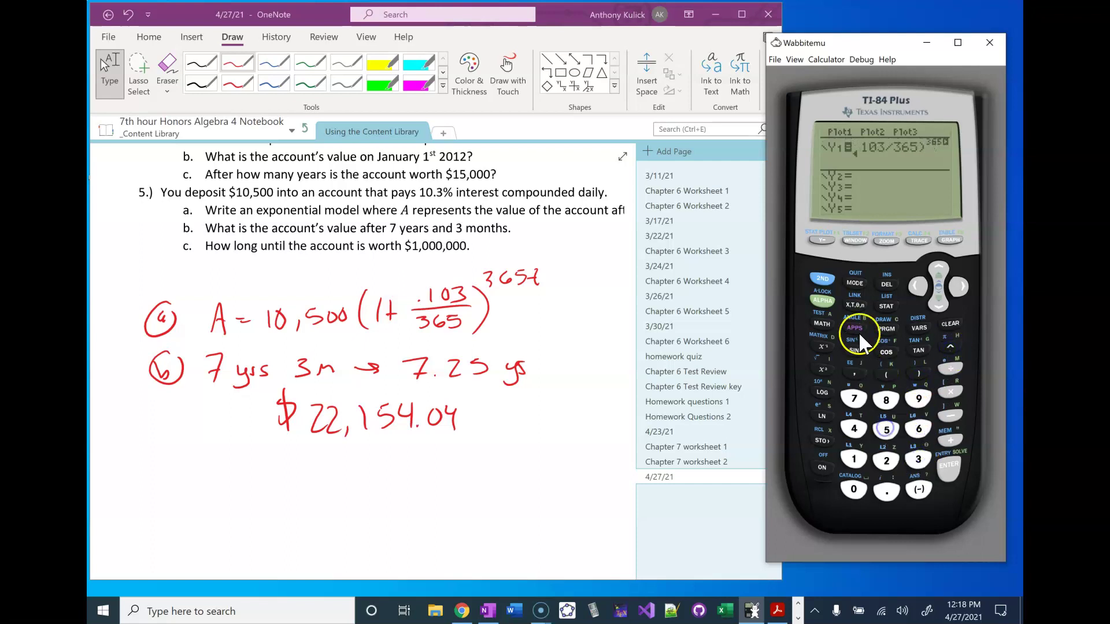
{"action": "left_click", "coordinate": [948, 393]}
{"action": "left_click", "coordinate": [853, 305]}
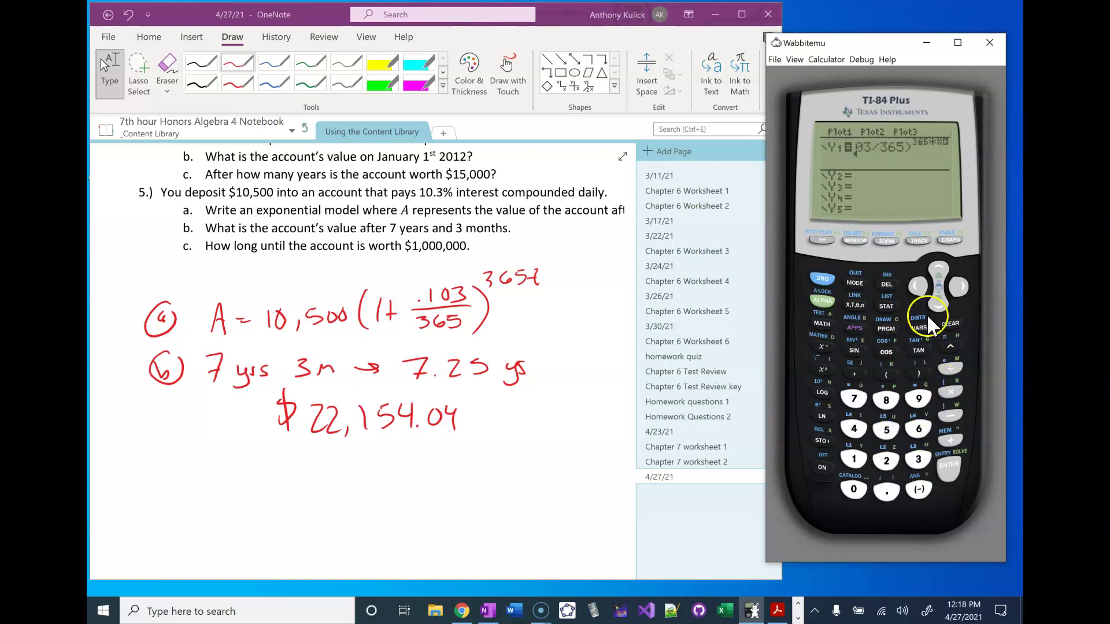
- Set Y2 to 1000000 and the graph window's Xmin to 0
{"action": "left_click", "coordinate": [931, 304]}
{"action": "left_click", "coordinate": [853, 459]}
{"action": "left_click", "coordinate": [858, 487]}
{"action": "left_click", "coordinate": [858, 487]}
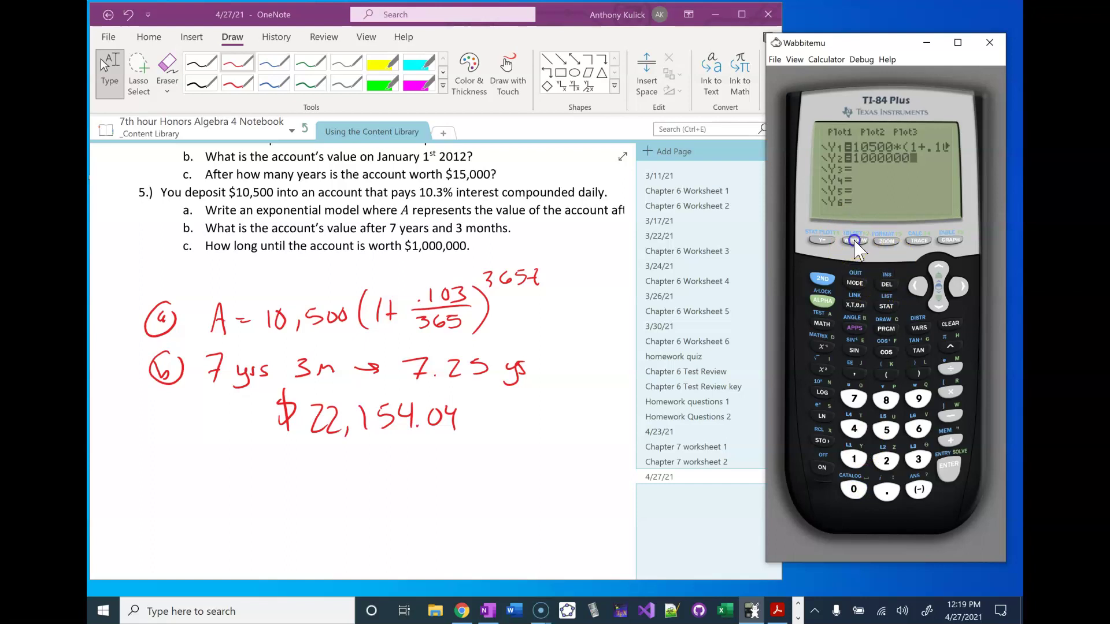
{"action": "left_click", "coordinate": [854, 240]}
{"action": "left_click", "coordinate": [854, 490]}
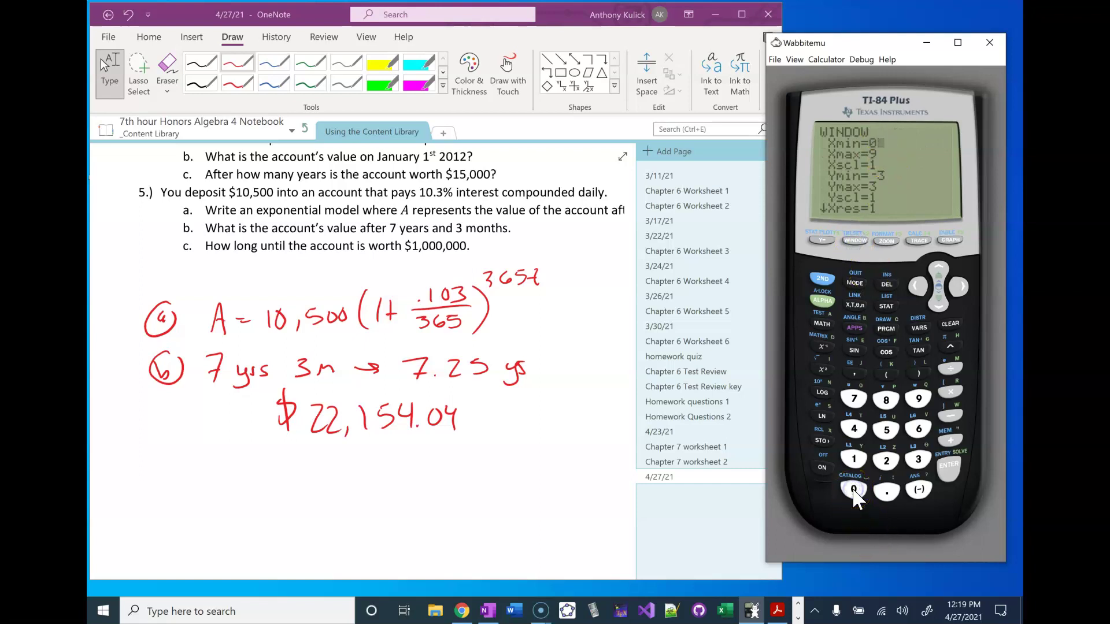